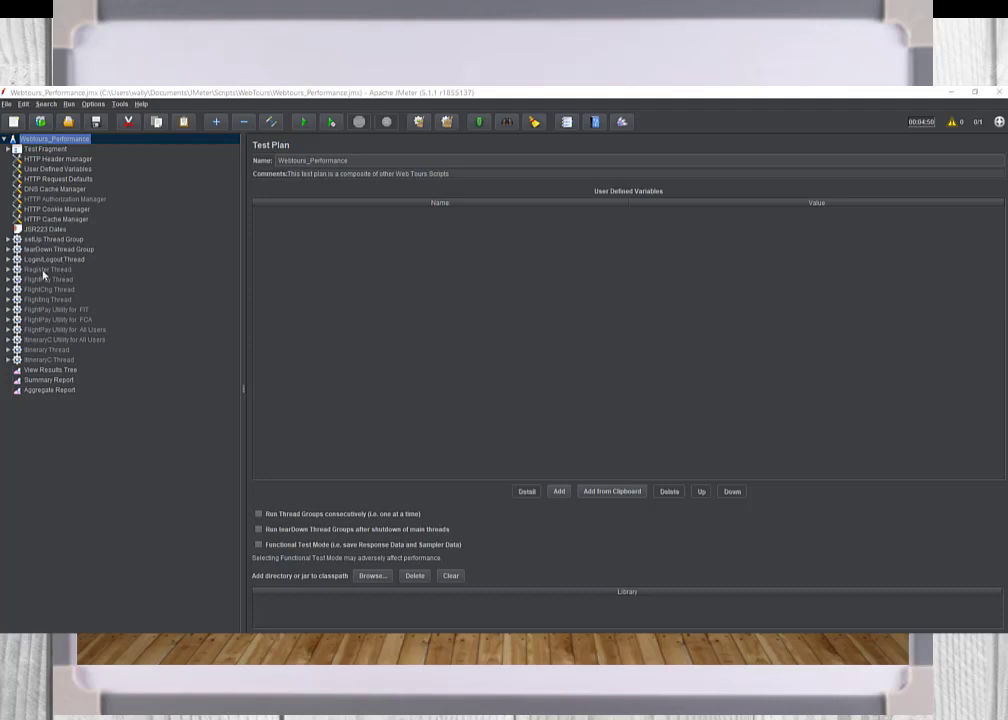
Enable the disabled Register Thread group in the test plan
{"action": "left_click", "coordinate": [37, 270]}
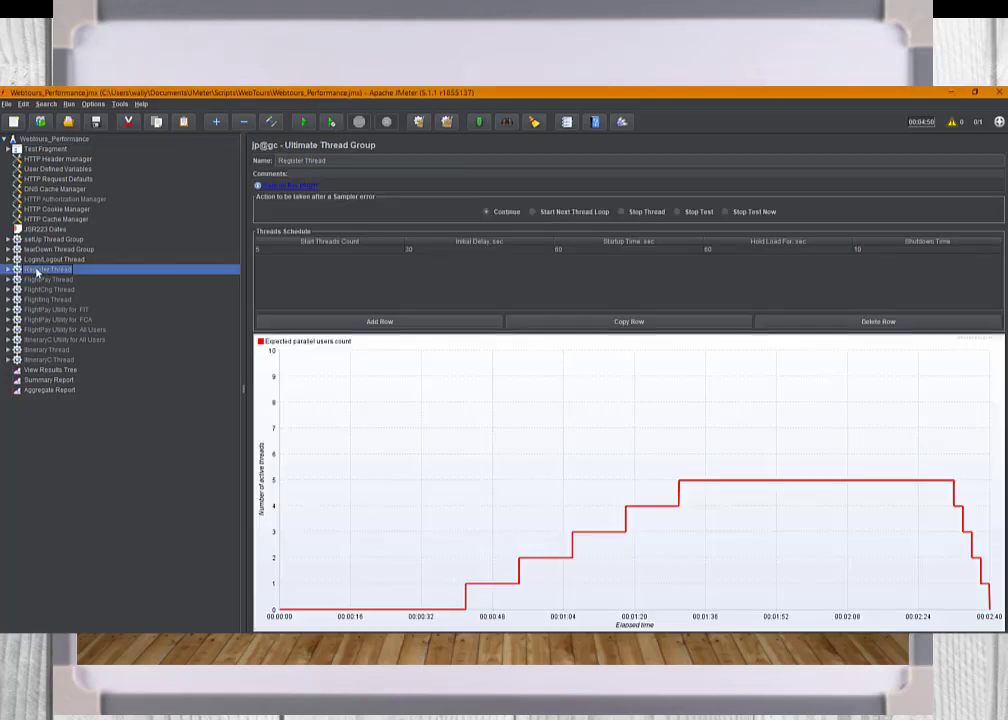
{"action": "right_click", "coordinate": [37, 270]}
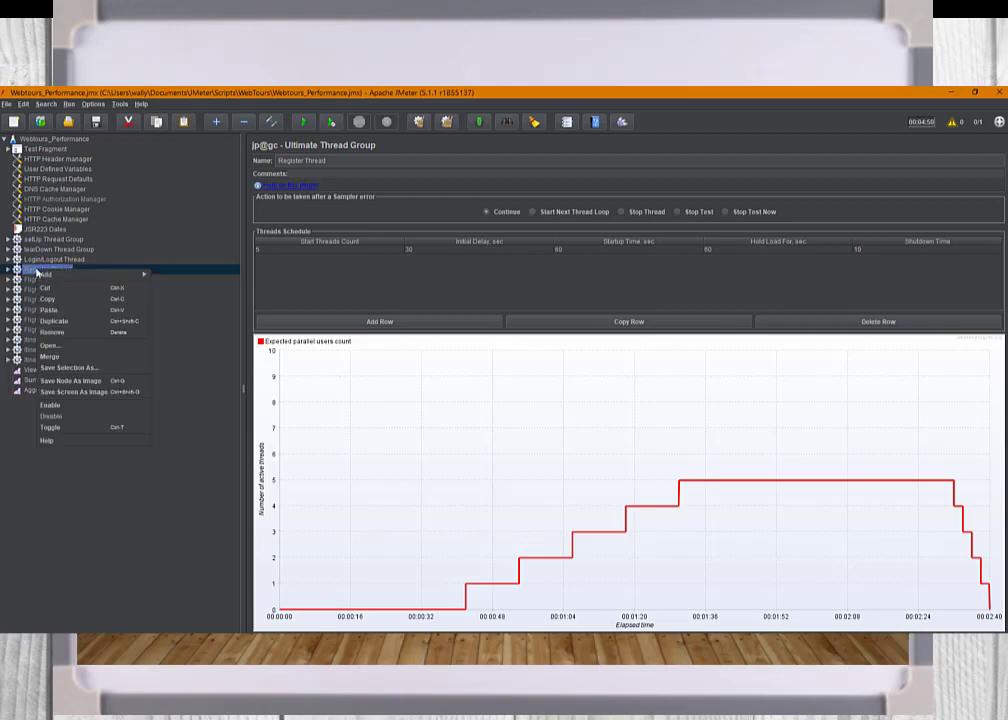
{"action": "left_click", "coordinate": [53, 406]}
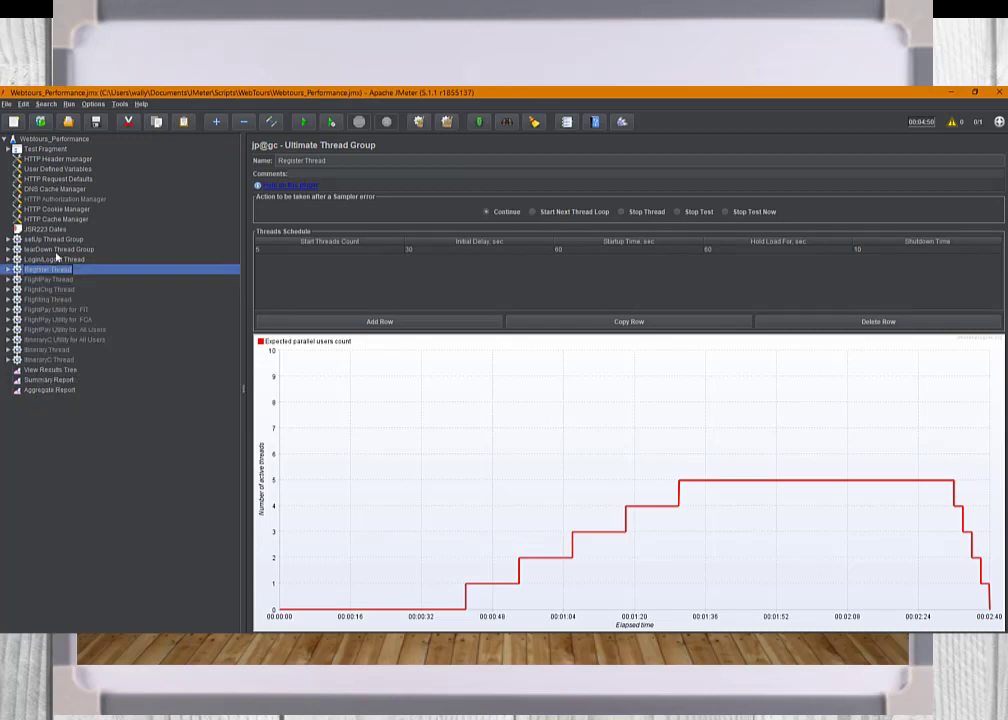
{"action": "left_click", "coordinate": [55, 279]}
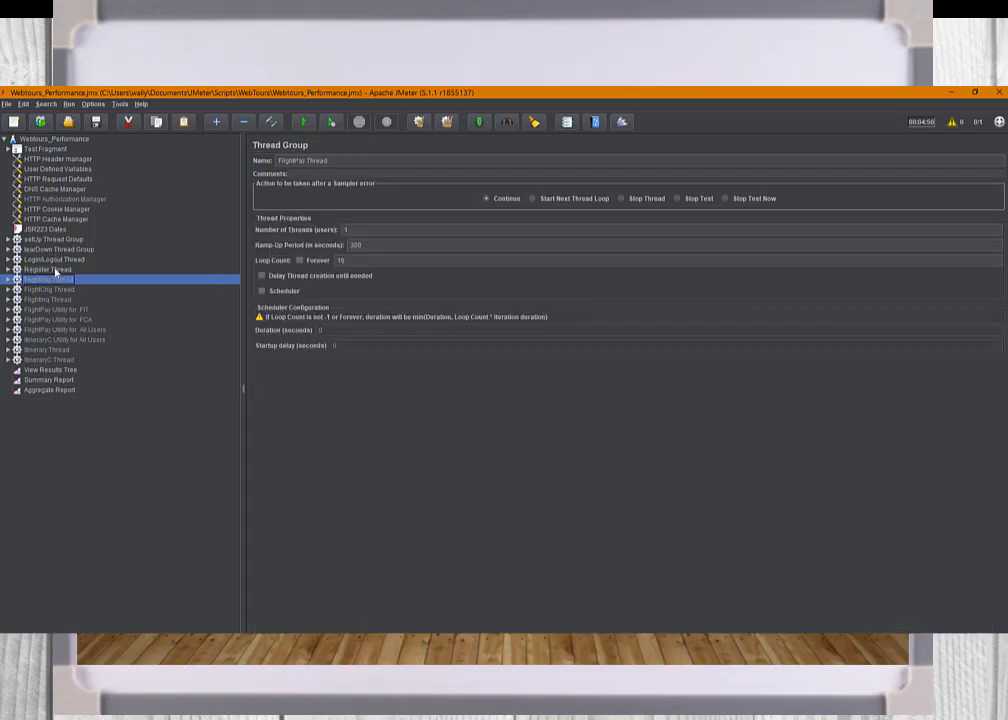
Compare the Login/Logout Thread and Register Thread schedules, and set the Register Thread's initial delay to 15 seconds
{"action": "left_click", "coordinate": [53, 270]}
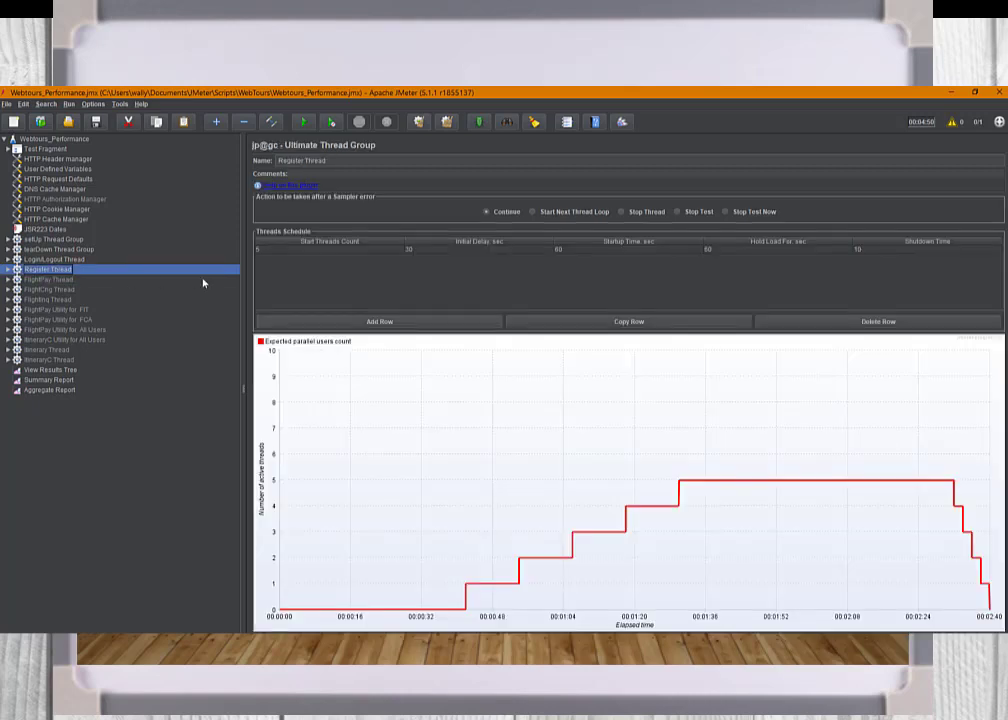
{"action": "left_click", "coordinate": [62, 260]}
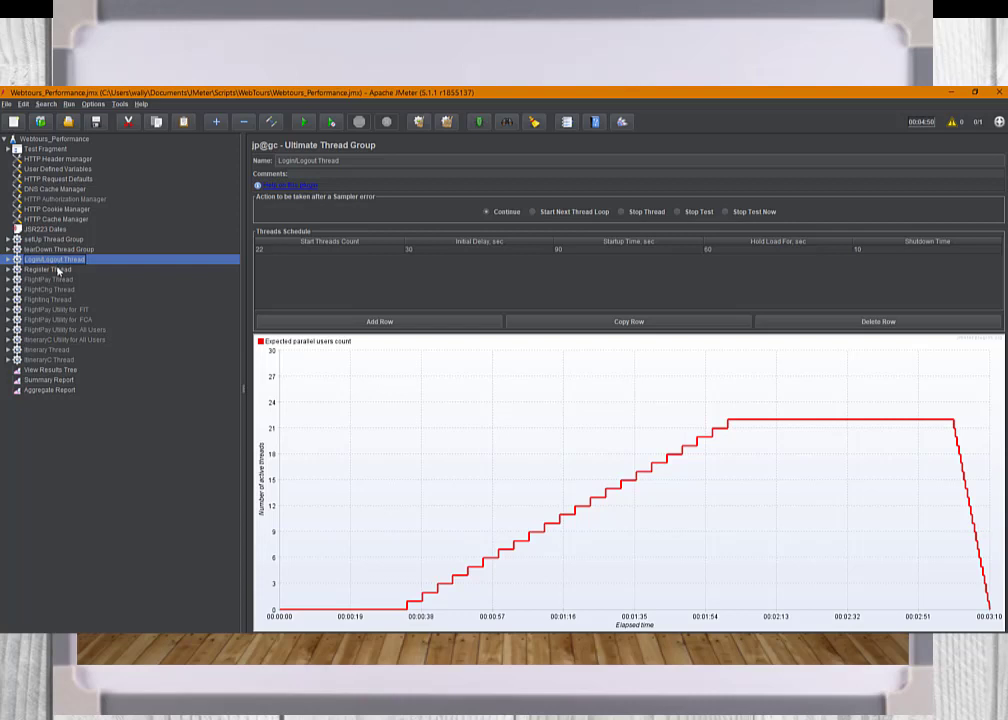
{"action": "left_click", "coordinate": [59, 270]}
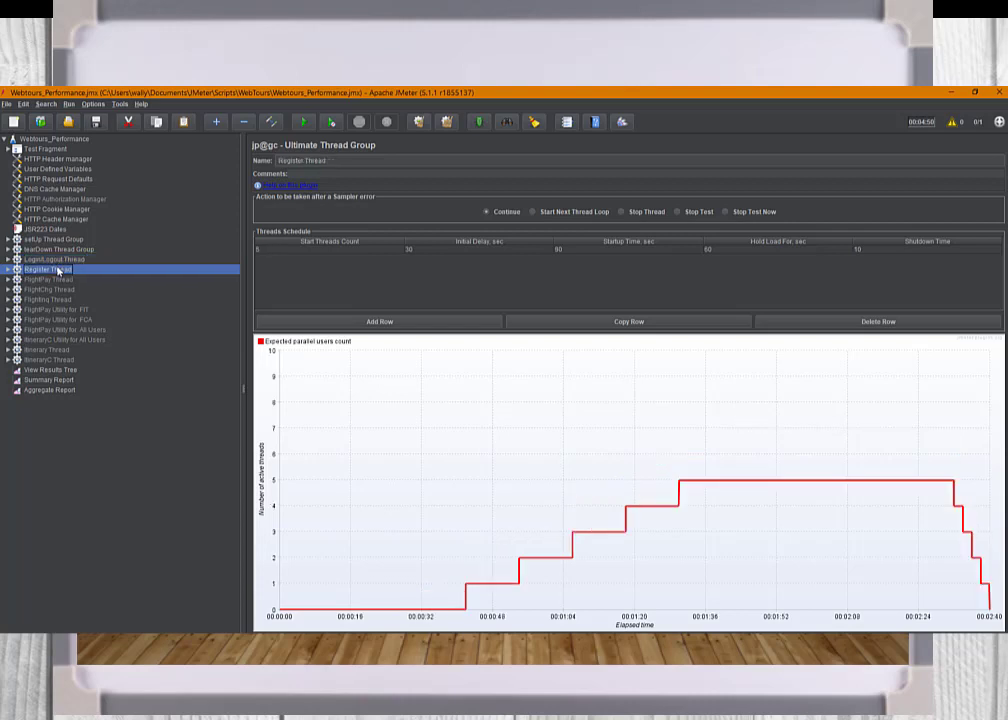
{"action": "left_click", "coordinate": [446, 252]}
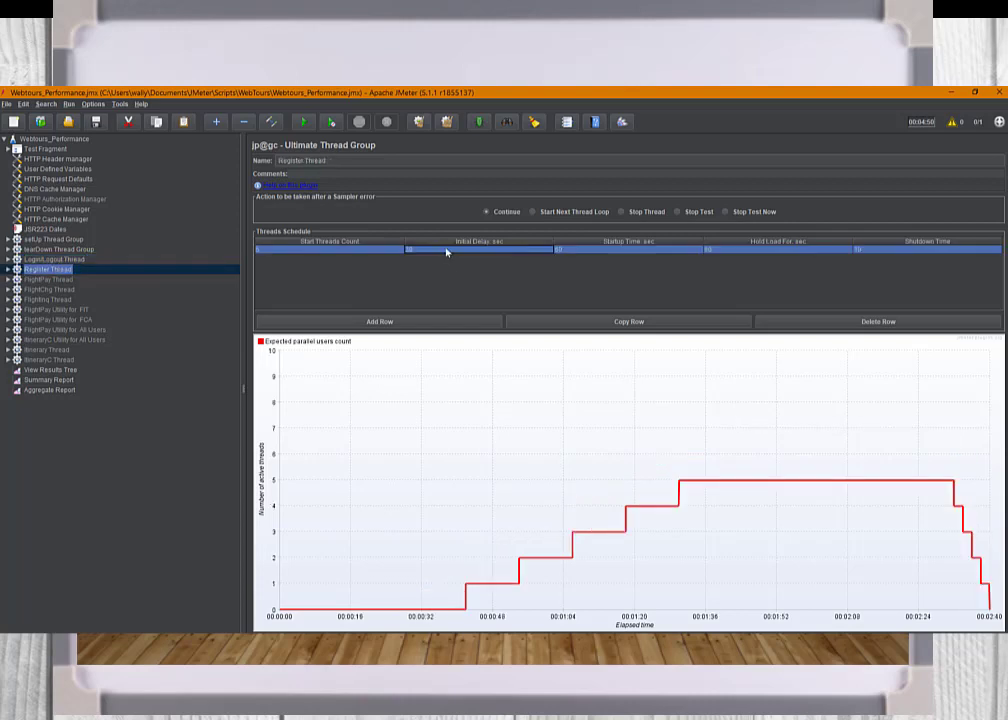
{"action": "double_click", "coordinate": [446, 252]}
{"action": "key", "text": "BackSpace"}
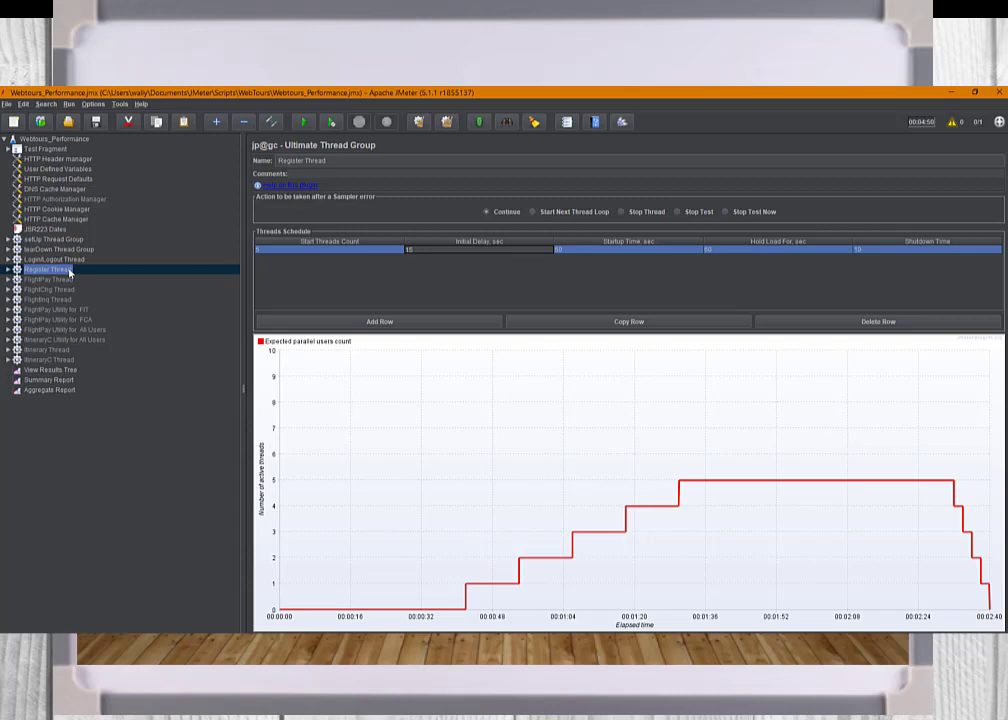
{"action": "left_click", "coordinate": [328, 254]}
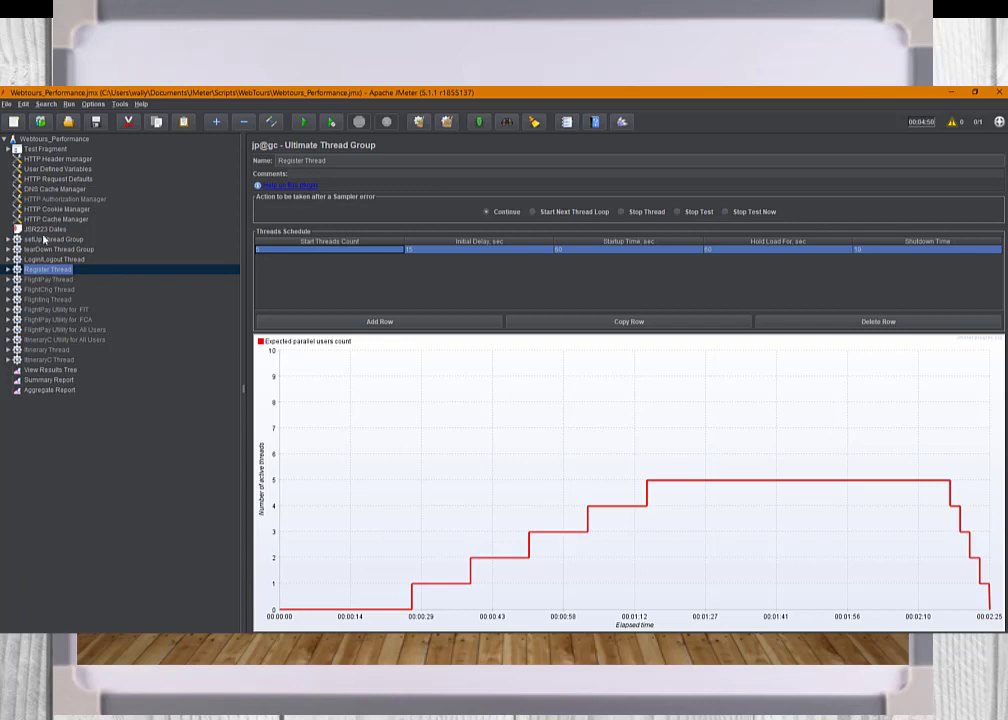
Clear all previous results from the View Results Tree and start the test with both thread groups
{"action": "left_click", "coordinate": [46, 371]}
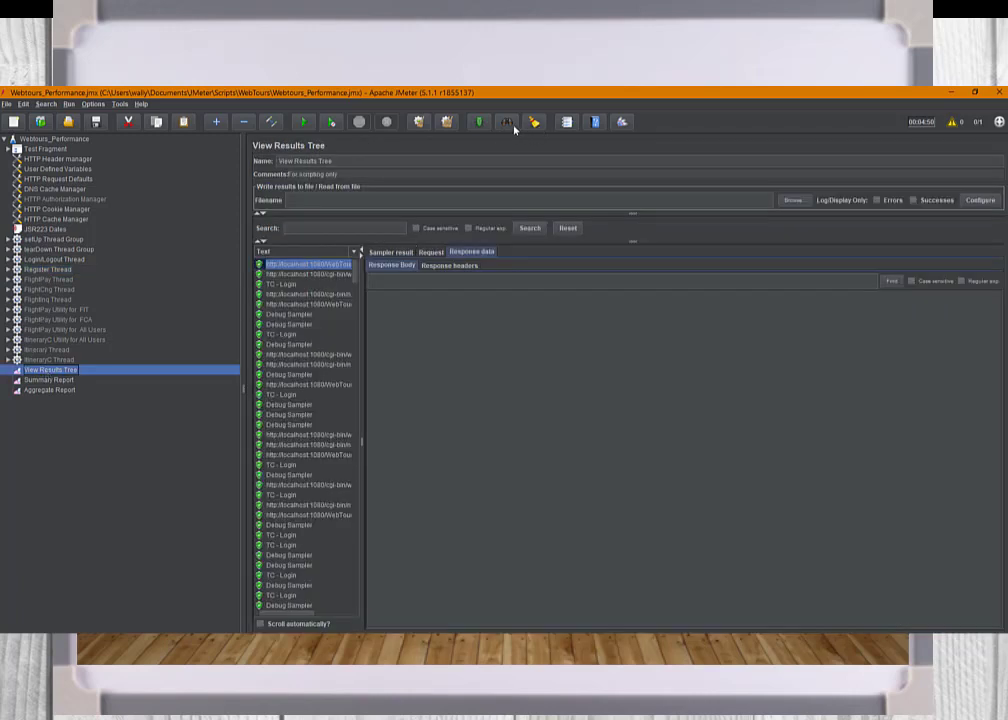
{"action": "left_click", "coordinate": [446, 123]}
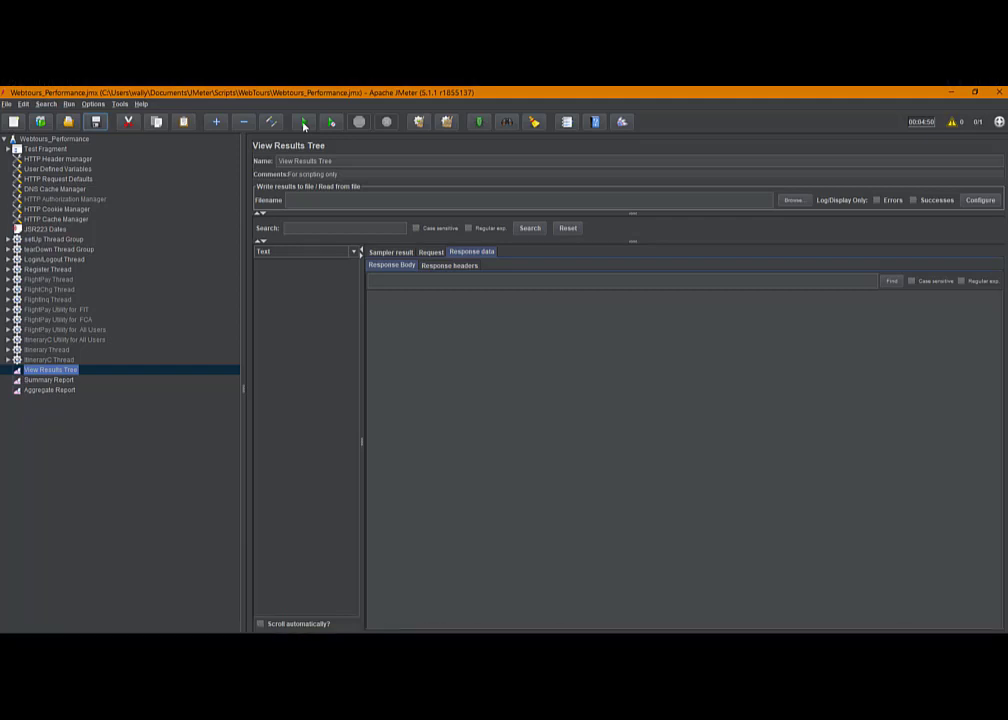
{"action": "left_click", "coordinate": [304, 122]}
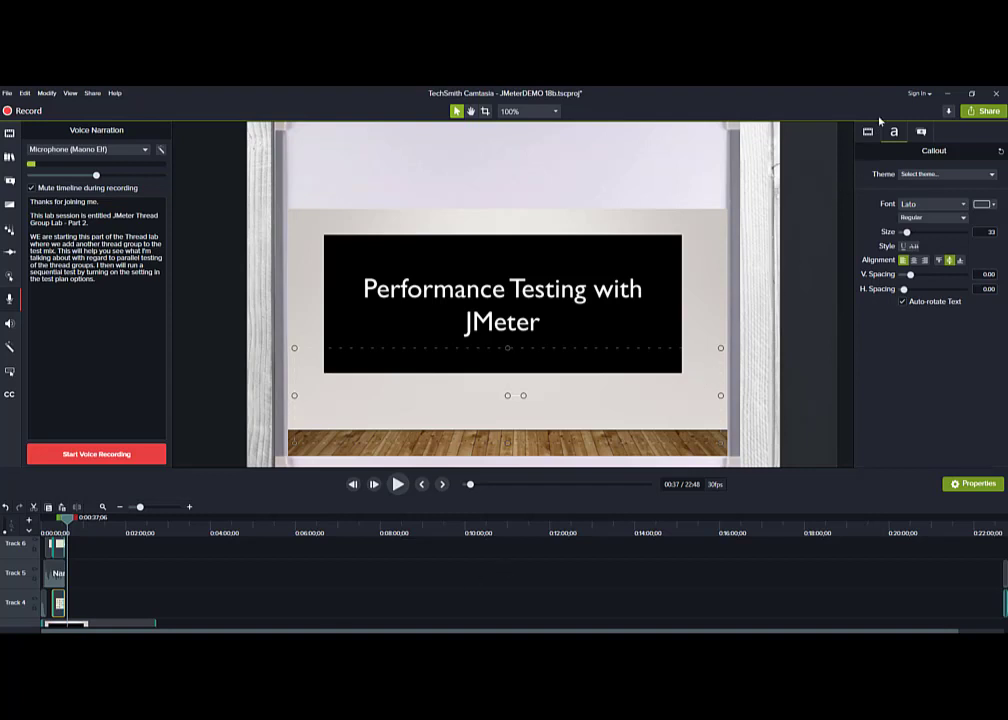
{"action": "left_click", "coordinate": [949, 97]}
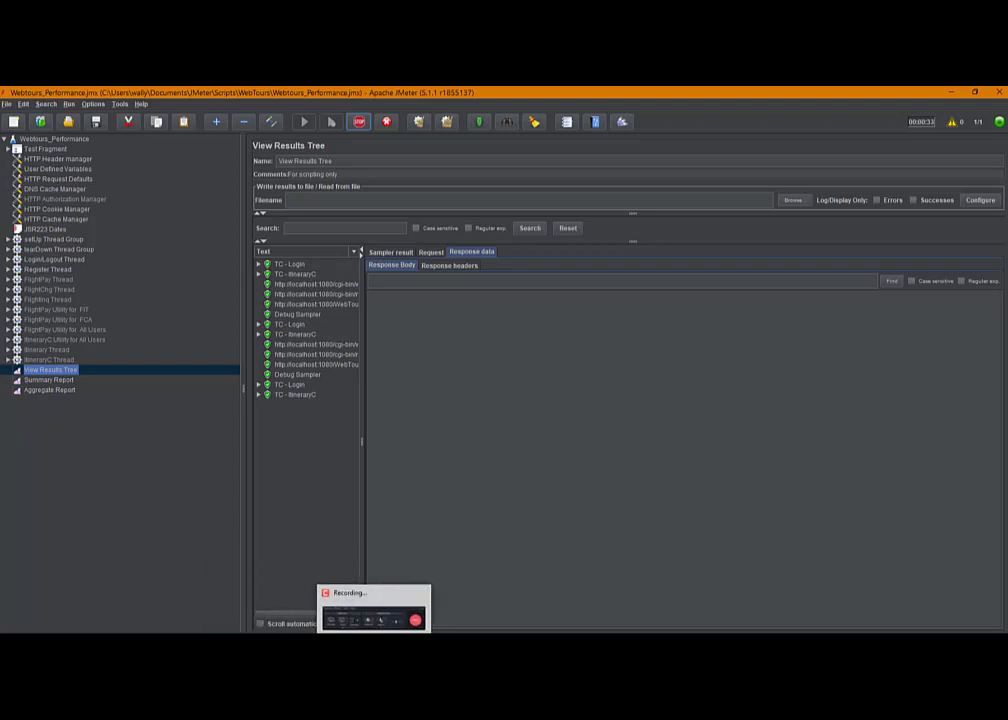
{"action": "left_click", "coordinate": [373, 610]}
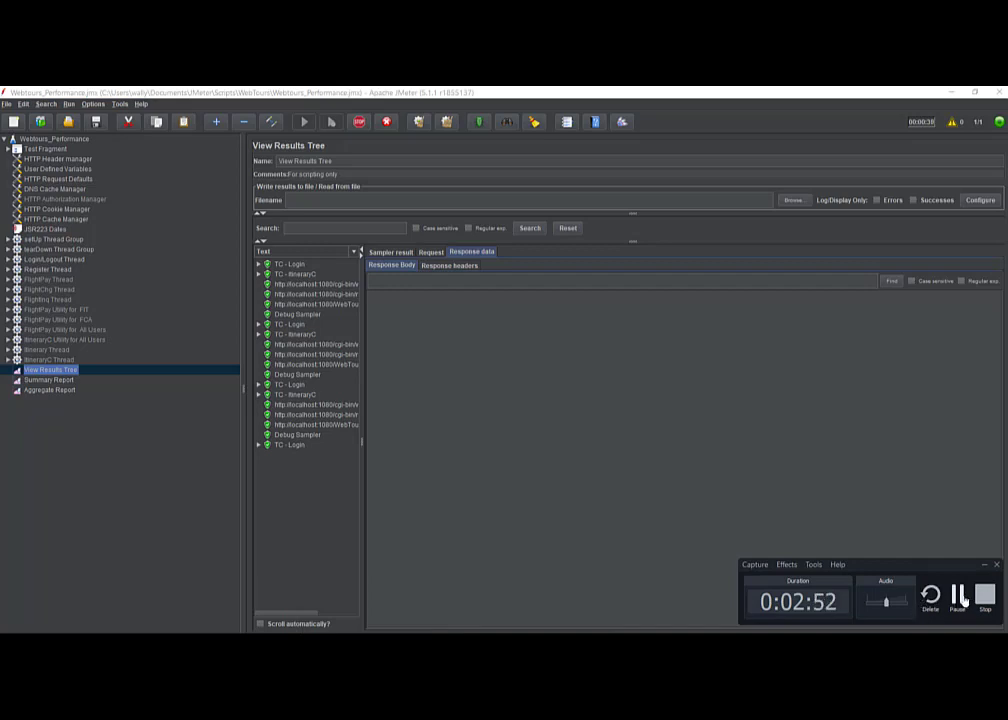
{"action": "left_click", "coordinate": [960, 598]}
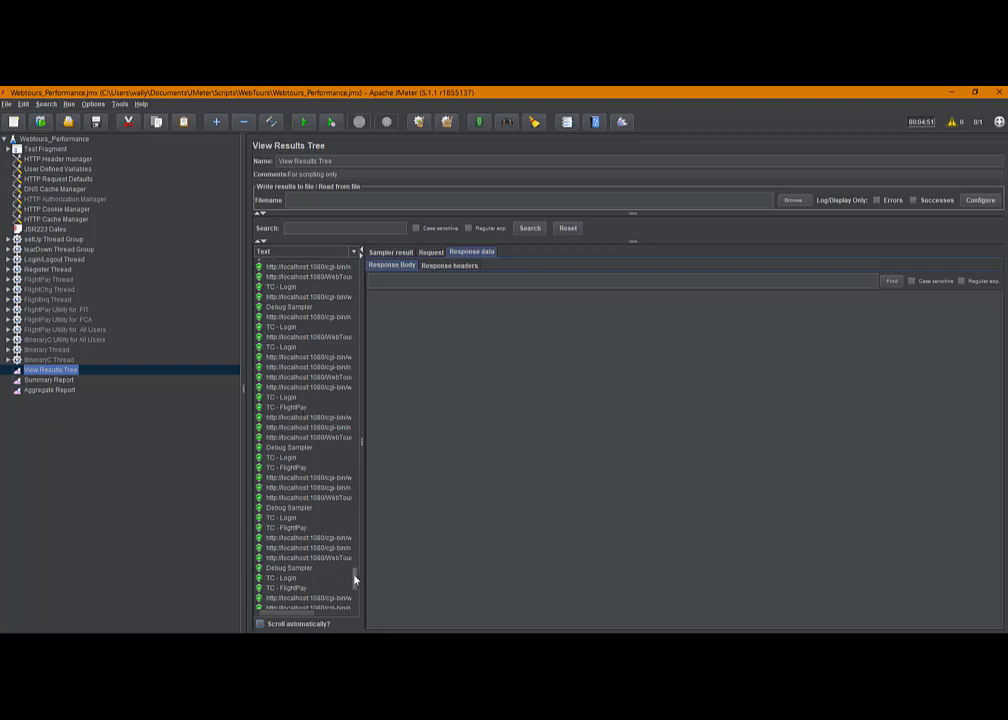
Examine the order of samples in the View Results Tree from end to start, and check the Summary Report statistics
{"action": "left_click_drag", "start_coordinate": [354, 580], "coordinate": [356, 567]}
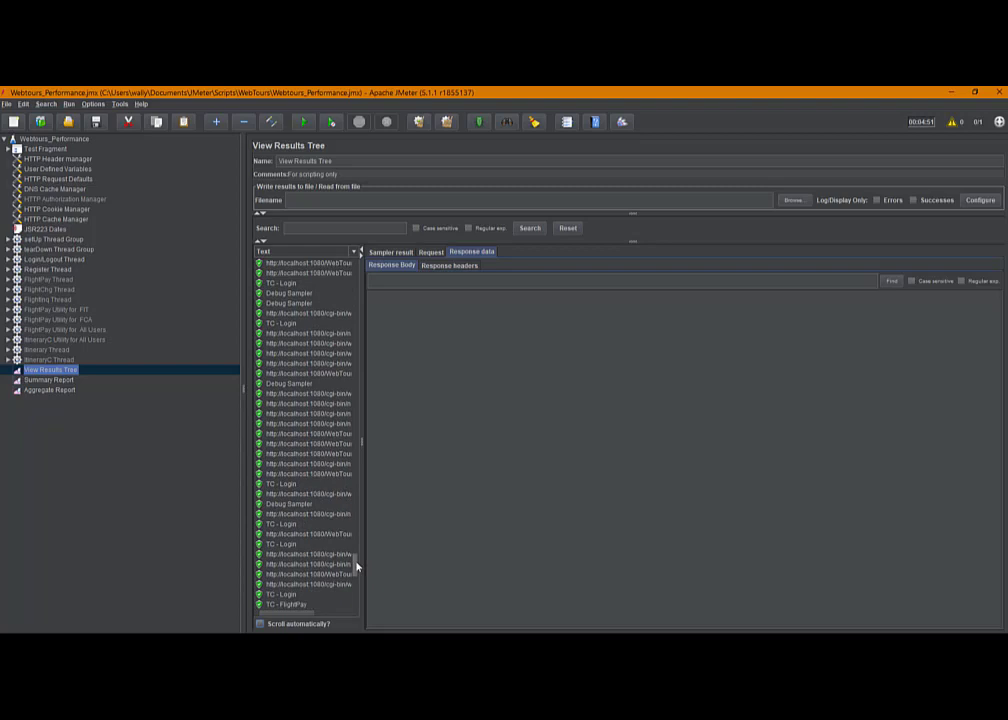
{"action": "left_click_drag", "start_coordinate": [356, 567], "coordinate": [357, 546]}
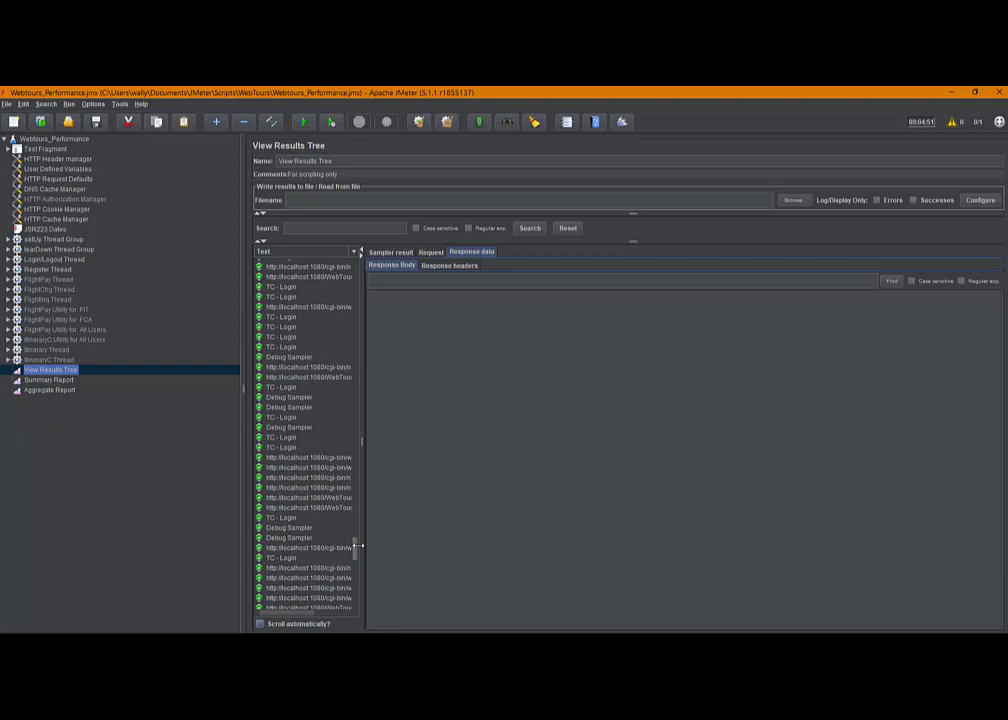
{"action": "left_click_drag", "start_coordinate": [357, 546], "coordinate": [366, 493]}
{"action": "left_click_drag", "start_coordinate": [362, 487], "coordinate": [354, 390]}
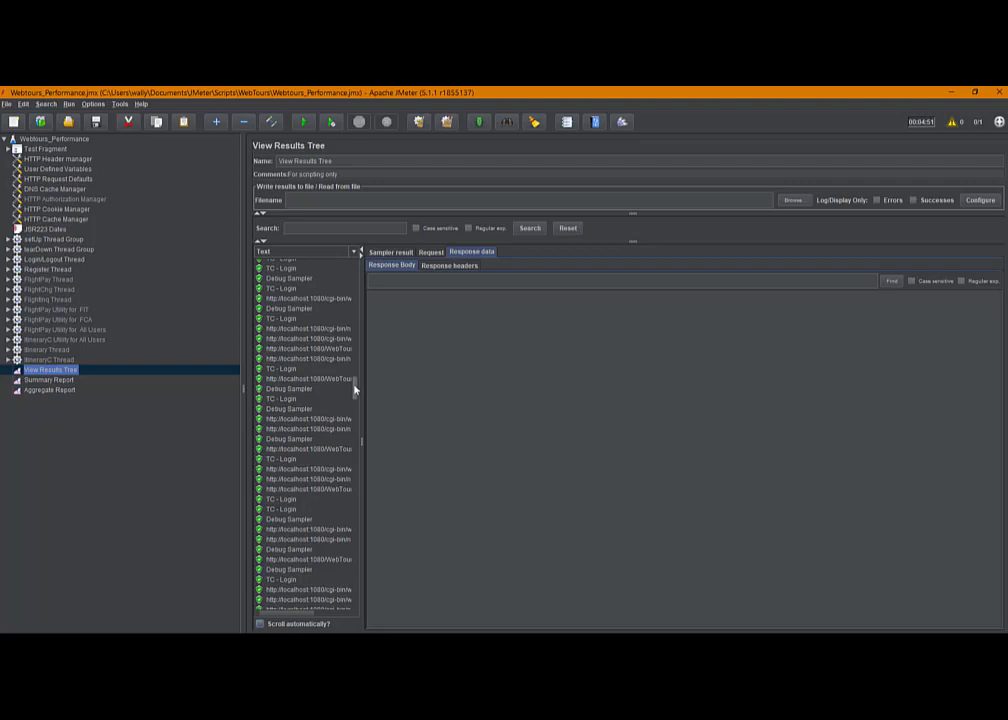
{"action": "left_click_drag", "start_coordinate": [354, 390], "coordinate": [352, 262]}
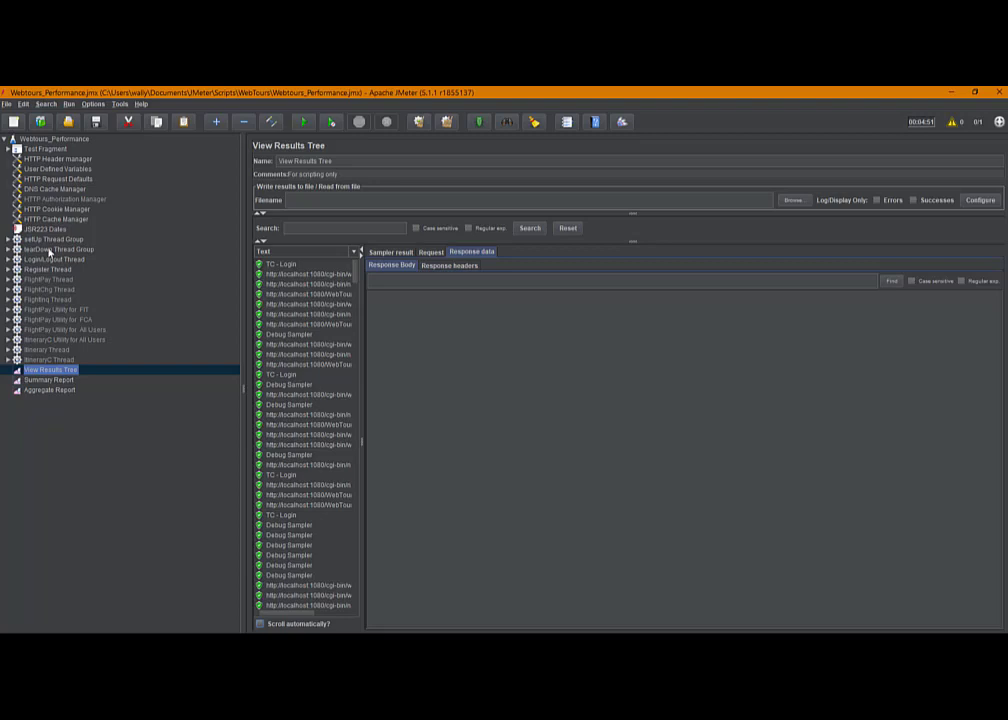
{"action": "left_click", "coordinate": [54, 381]}
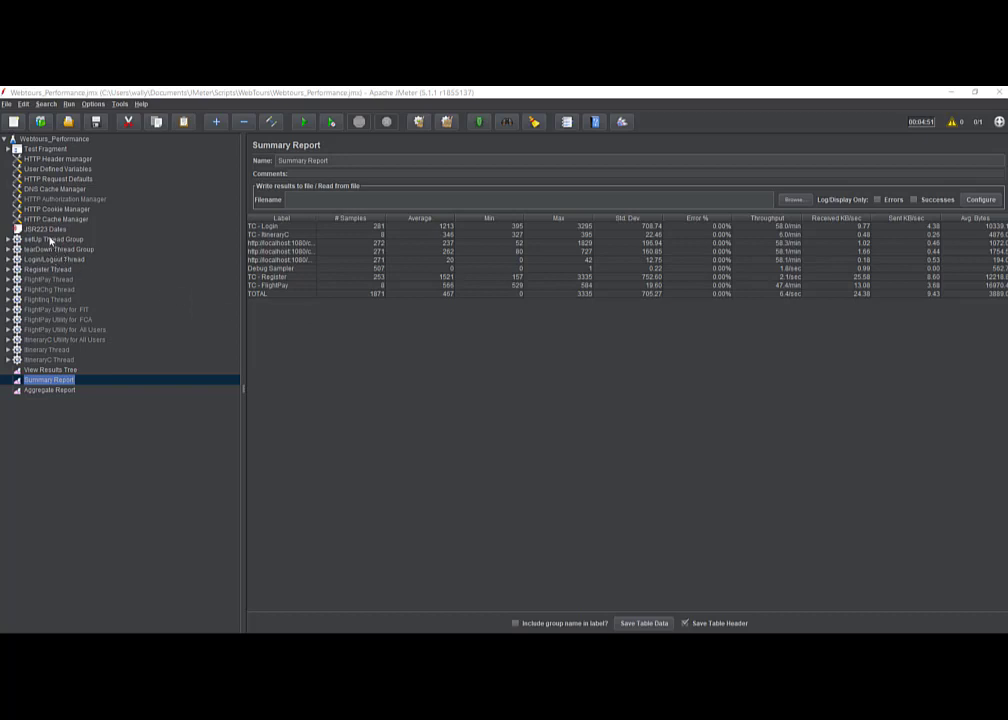
Set the Webtours_Performance test plan to run thread groups consecutively
{"action": "left_click", "coordinate": [43, 141]}
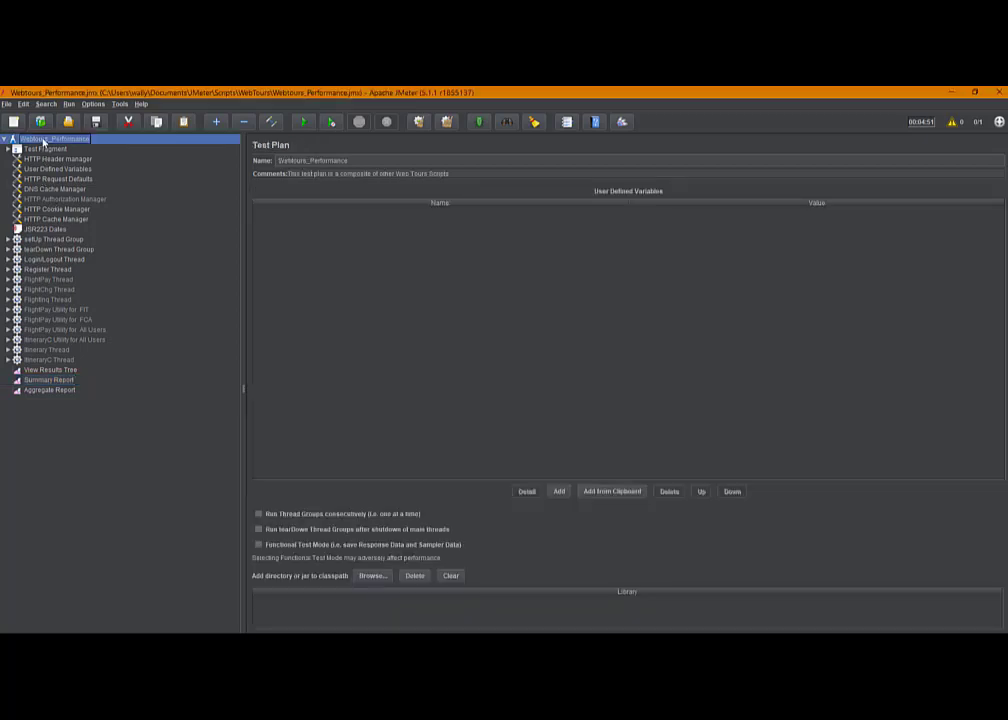
{"action": "left_click", "coordinate": [258, 514]}
Clear all results from the previous run in the View Results Tree and start the sequential test
{"action": "left_click", "coordinate": [46, 370]}
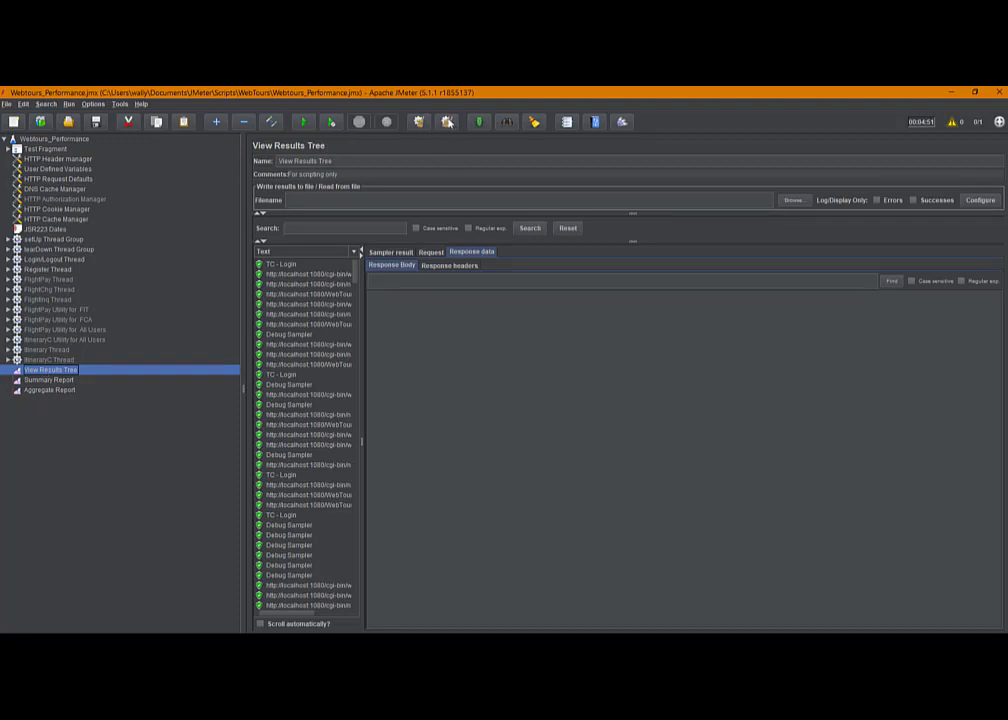
{"action": "left_click", "coordinate": [447, 121]}
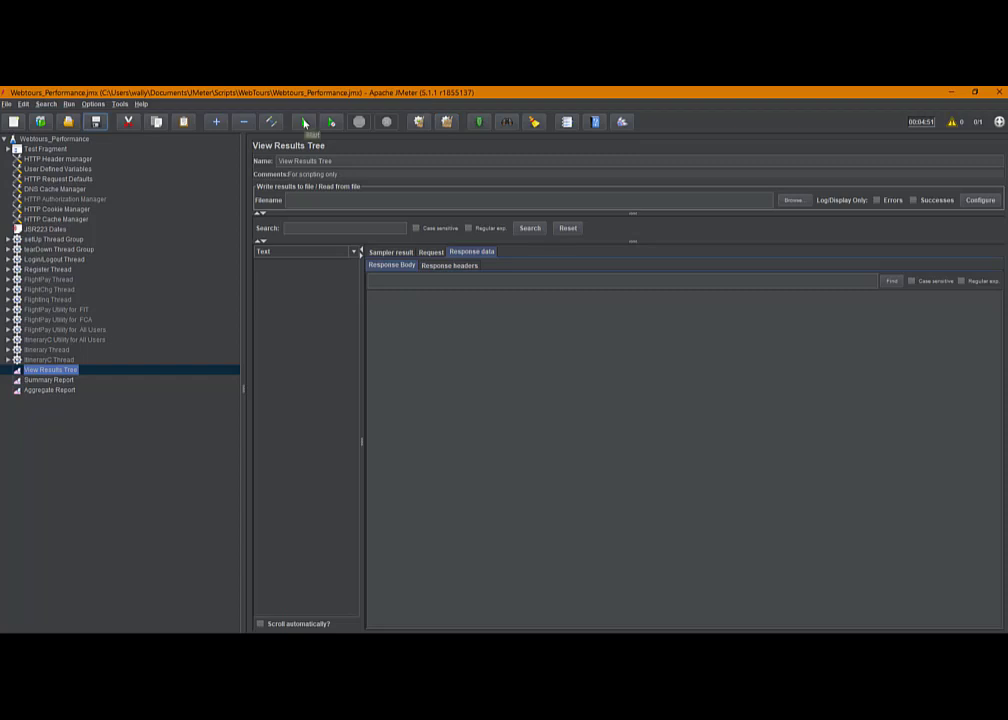
{"action": "left_click", "coordinate": [305, 122]}
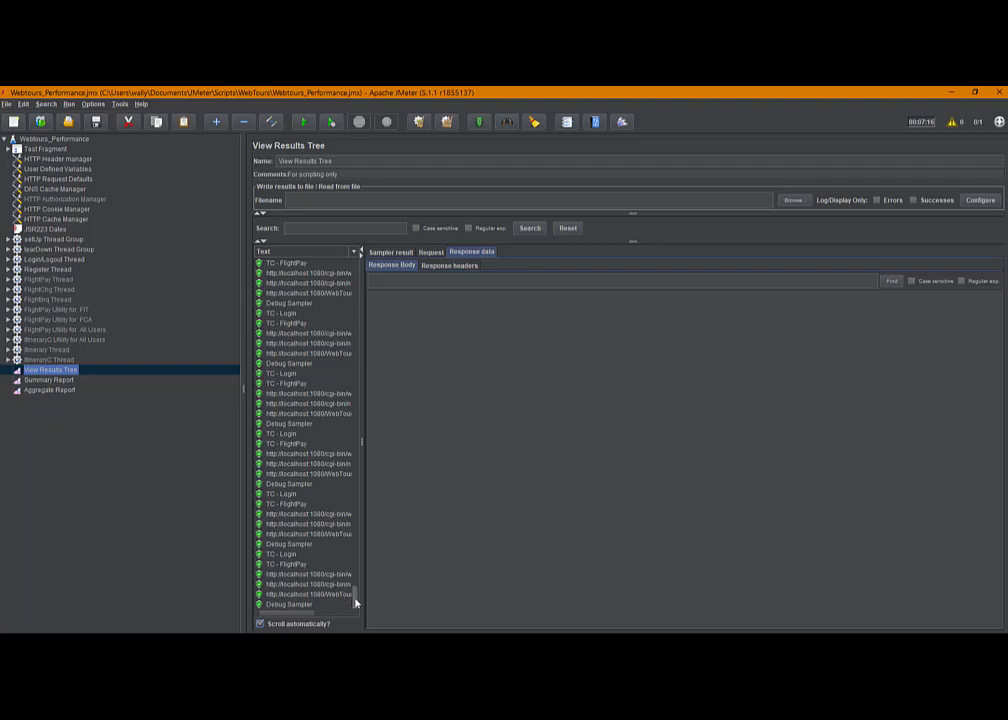
Examine the sequential run's sample order back to the first result, and check its Summary Report
{"action": "left_click_drag", "start_coordinate": [355, 601], "coordinate": [357, 266]}
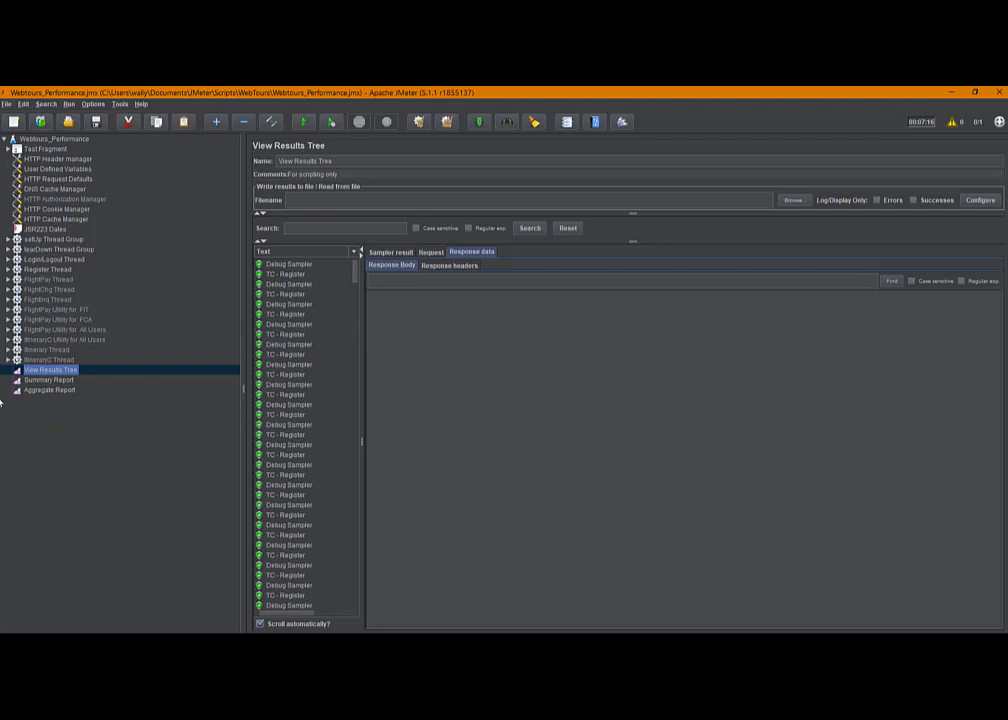
{"action": "left_click", "coordinate": [46, 381]}
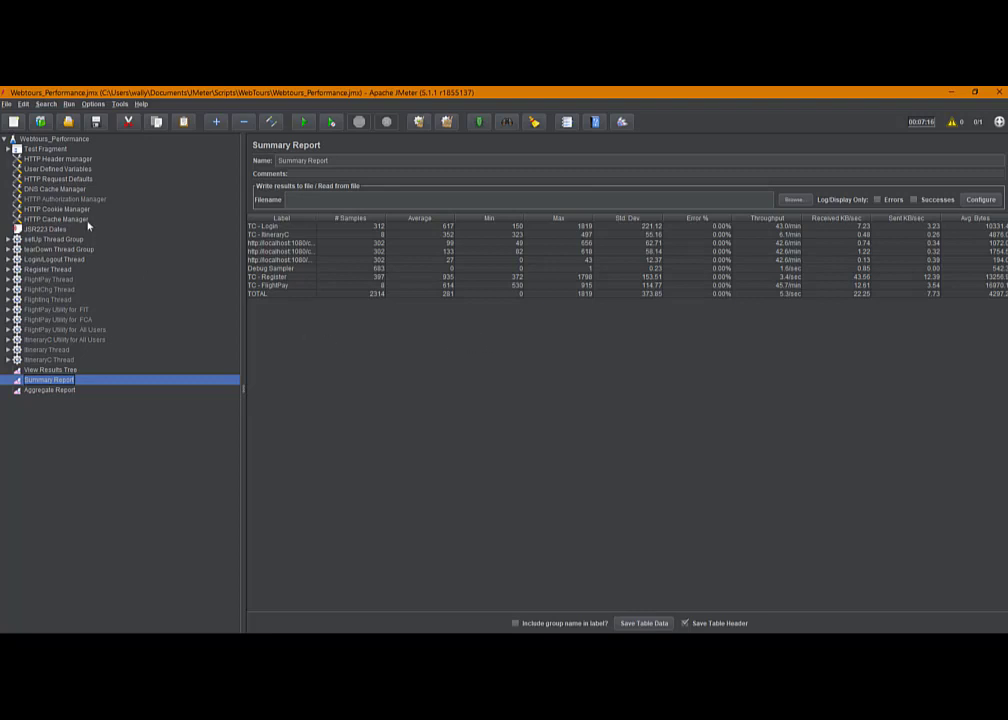
Turn off consecutive thread group execution in the test plan, and review the Login/Logout Thread and Register Thread schedules
{"action": "left_click", "coordinate": [47, 140]}
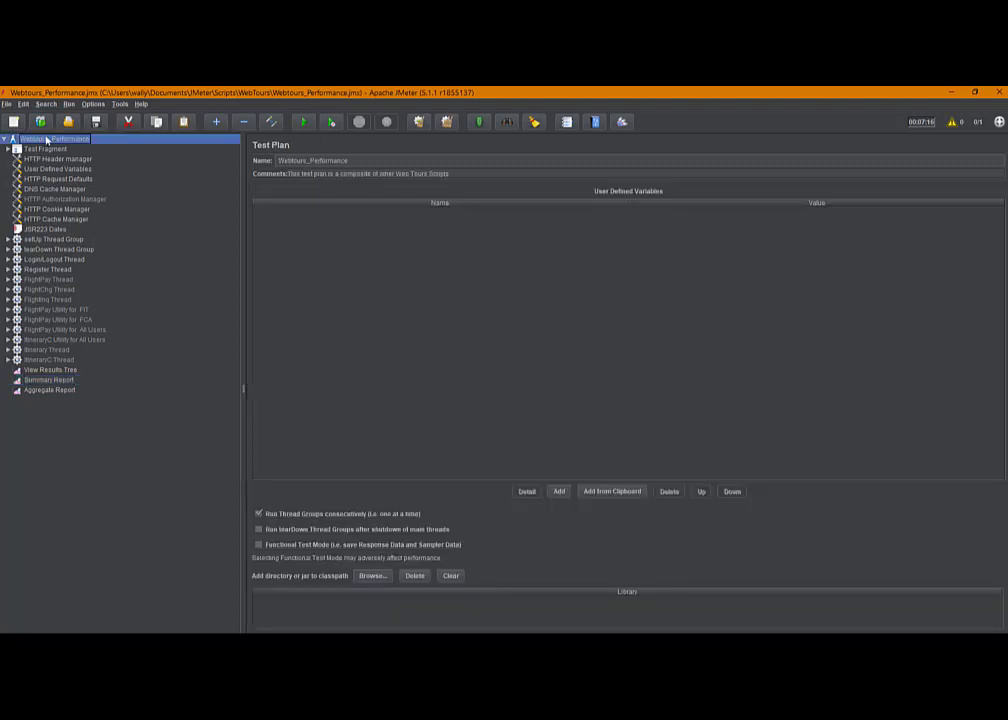
{"action": "left_click", "coordinate": [259, 515]}
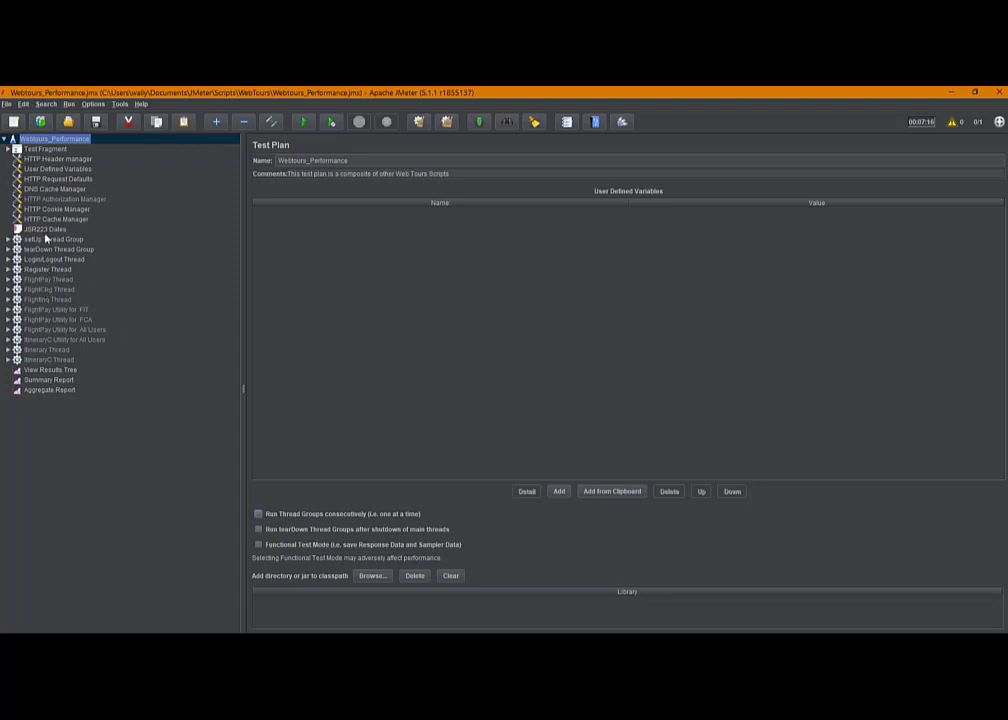
{"action": "left_click", "coordinate": [43, 261]}
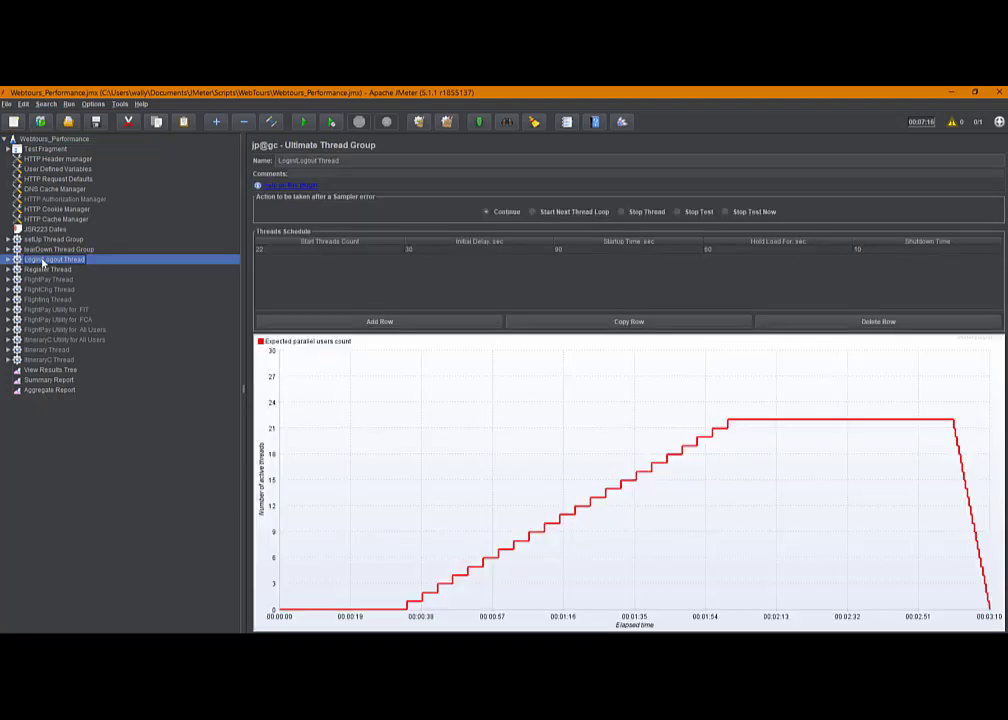
{"action": "left_click", "coordinate": [42, 270]}
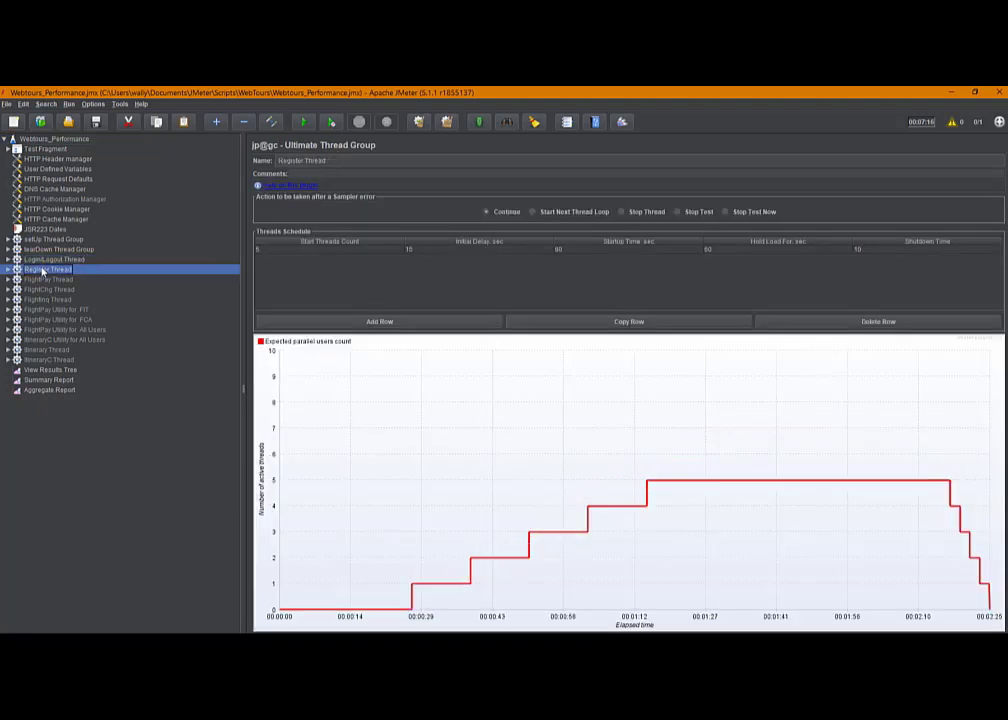